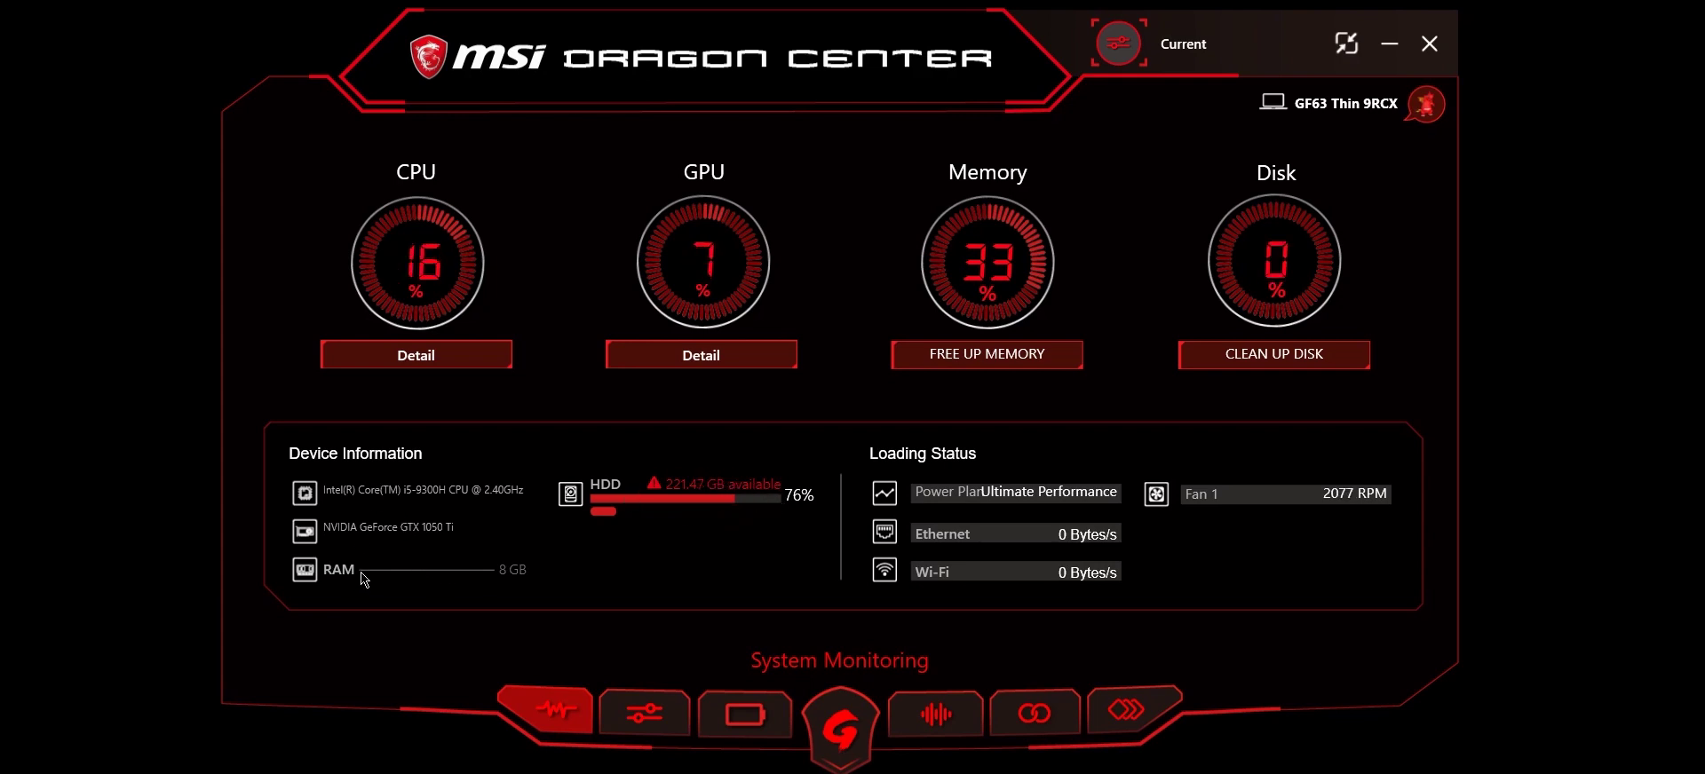
In System Tuner, set the current profile's fan speed to Advanced and open its fan curve settings
click(629, 728)
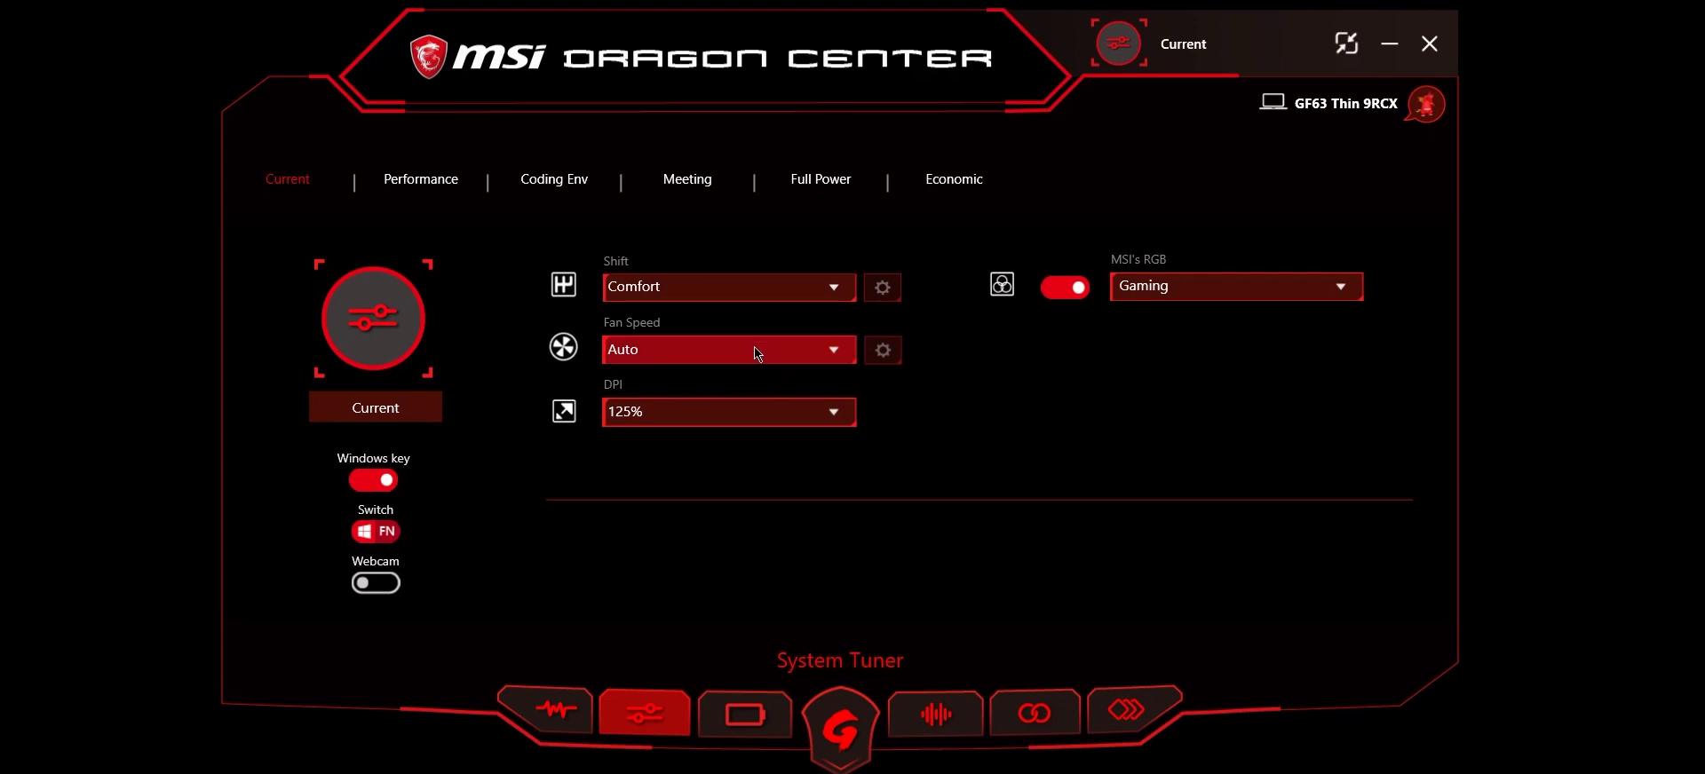
scroll(758, 353, down, 1)
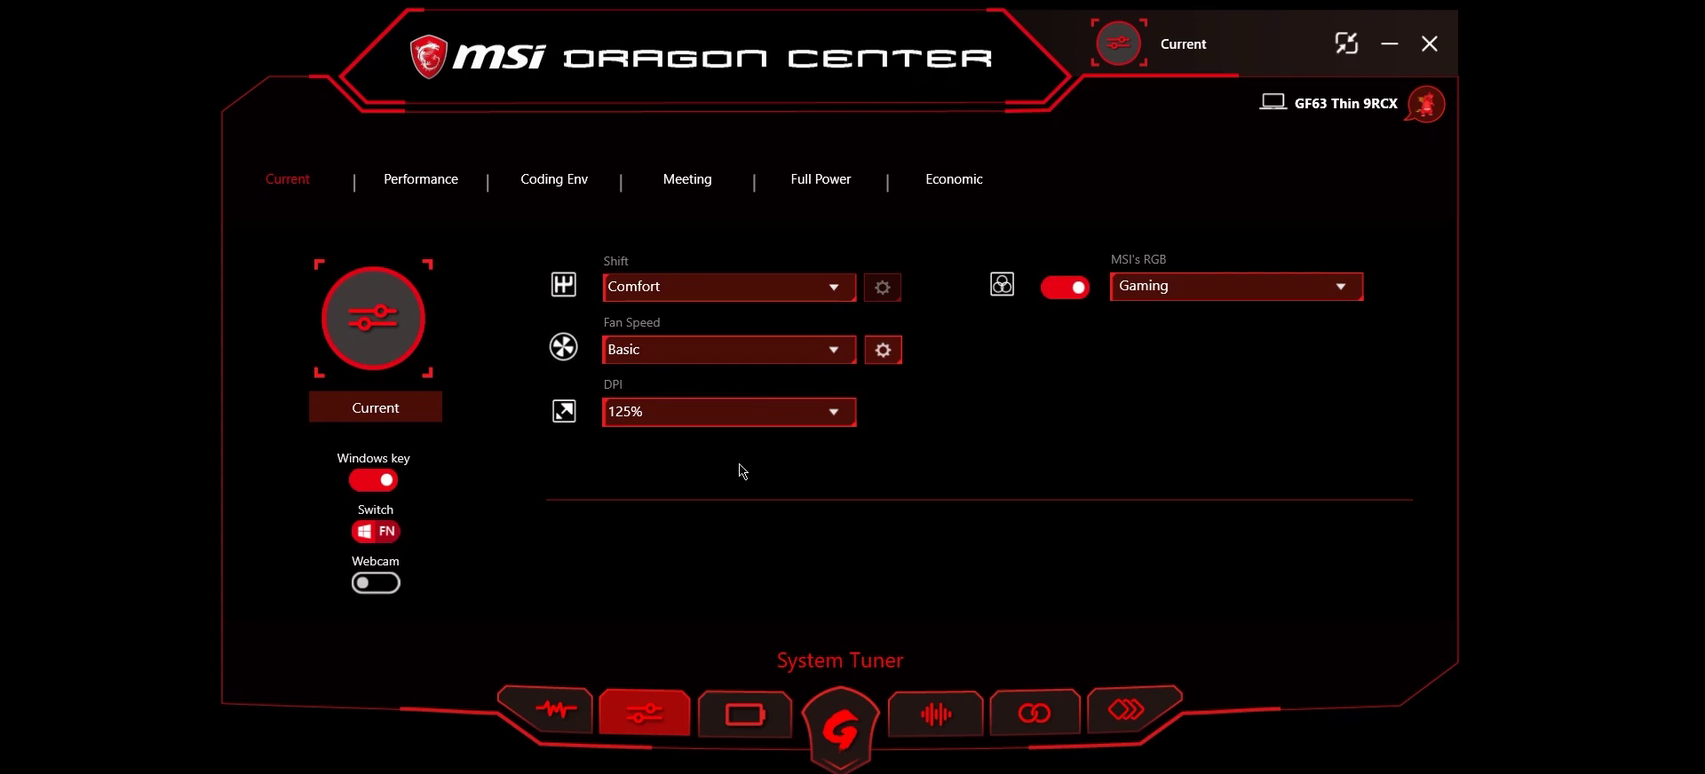
click(888, 352)
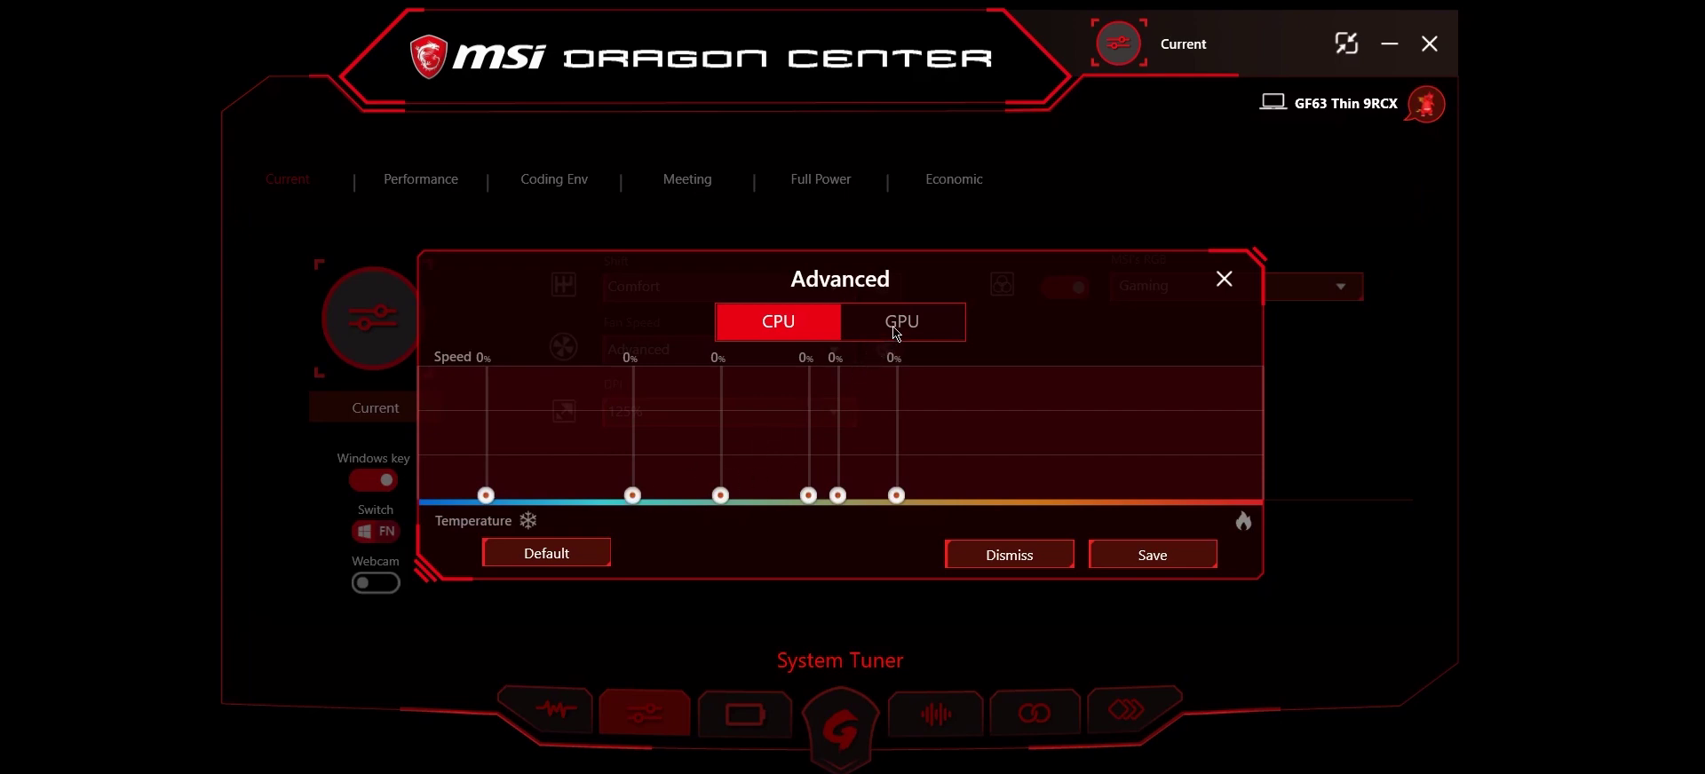
Try a custom CPU fan curve with the three hottest points at 79%, 112% and 150%, and dismiss the changes
click(895, 331)
click(784, 336)
drag(897, 495, 965, 364)
drag(851, 502, 808, 431)
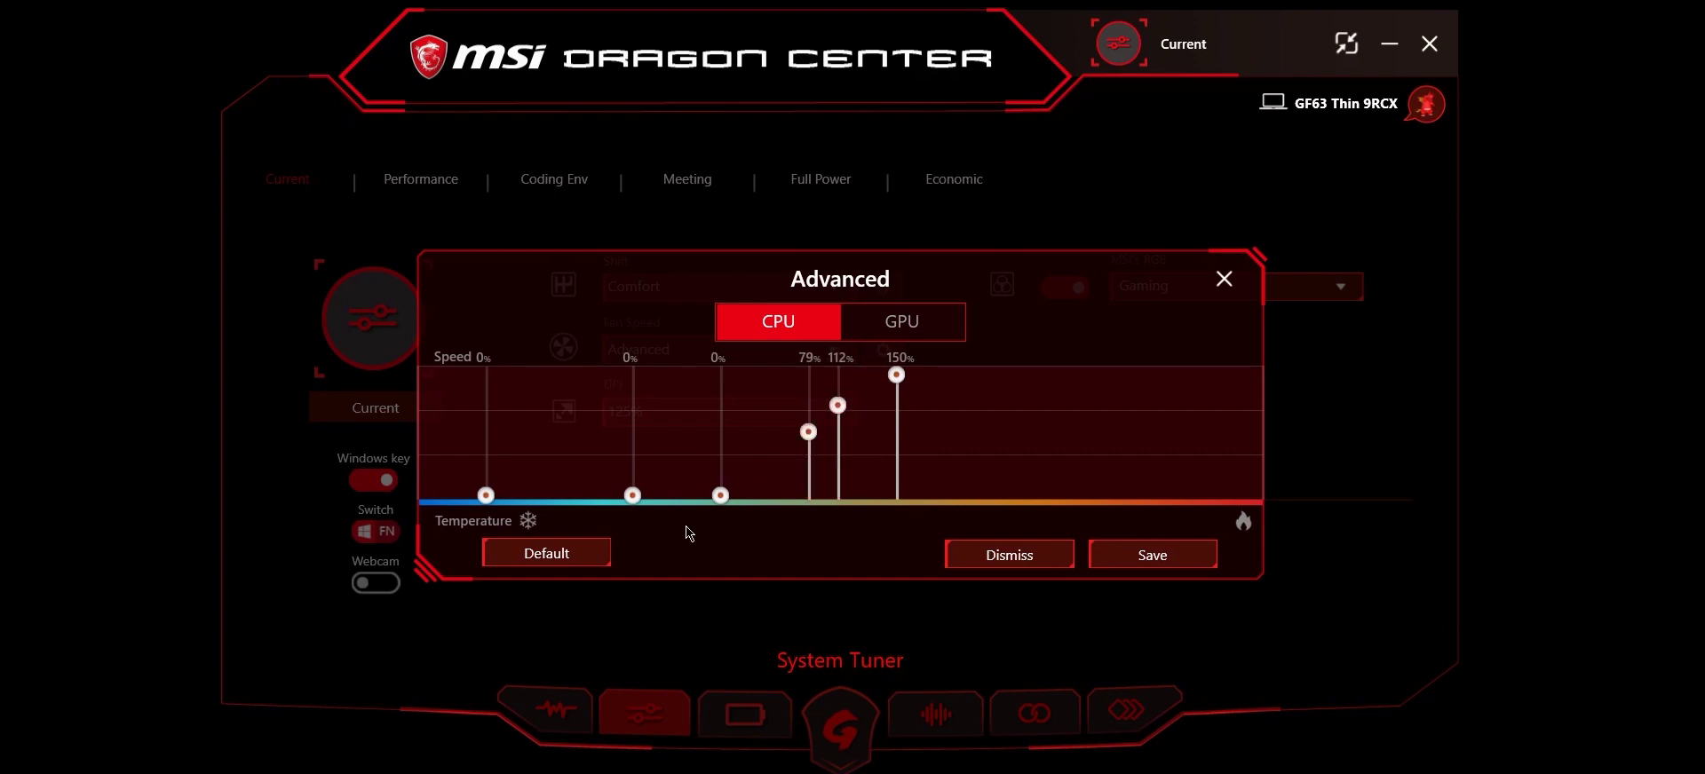
drag(721, 495, 721, 454)
click(1000, 545)
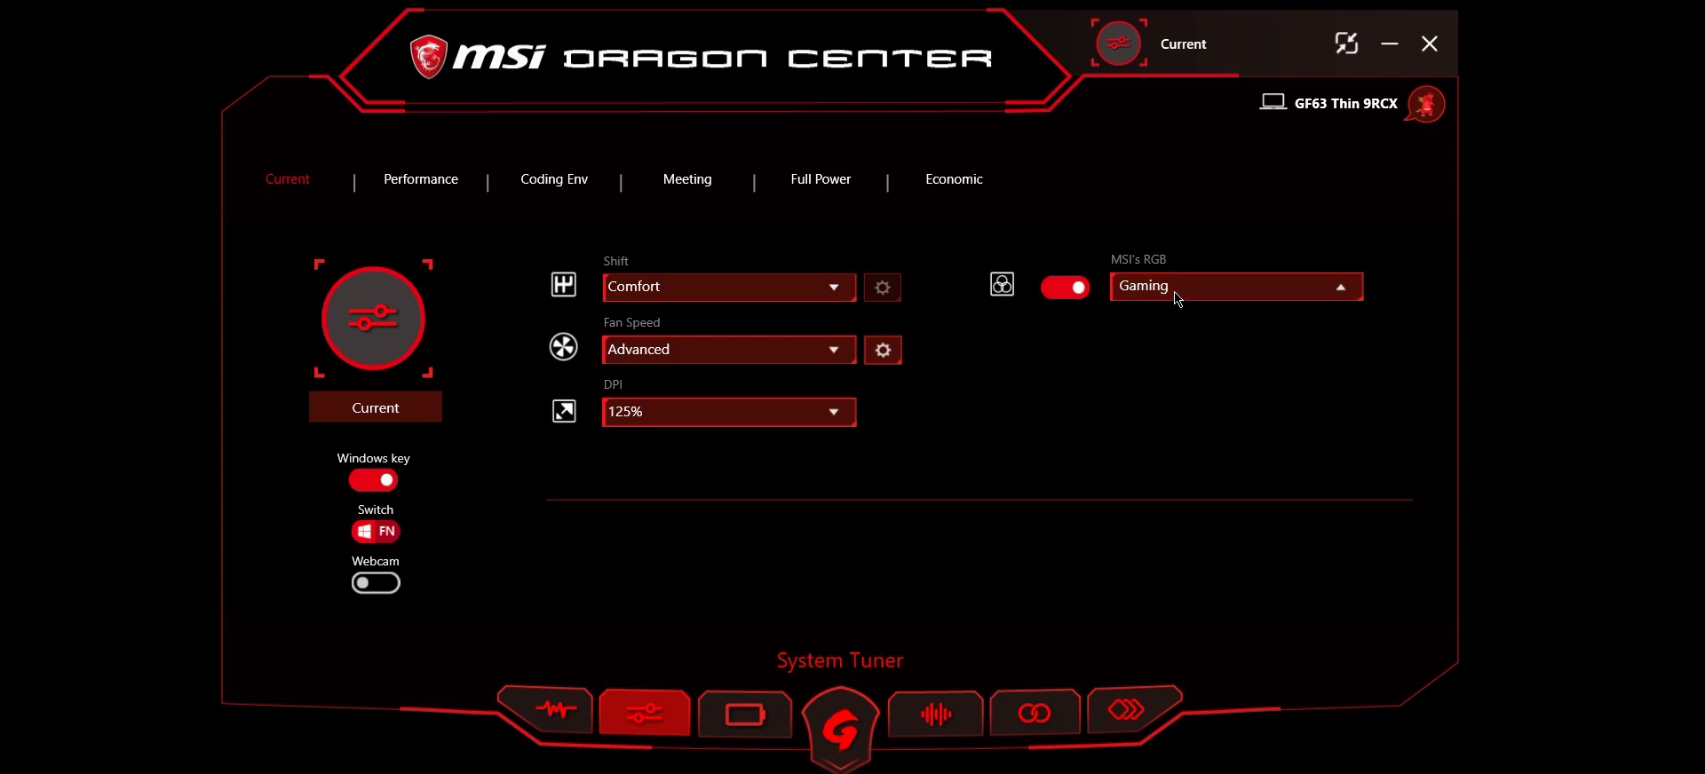
Examine the MSI's RGB options and the settings of the Performance, Coding Env and Meeting profiles
click(1177, 277)
key(ctrl+1)
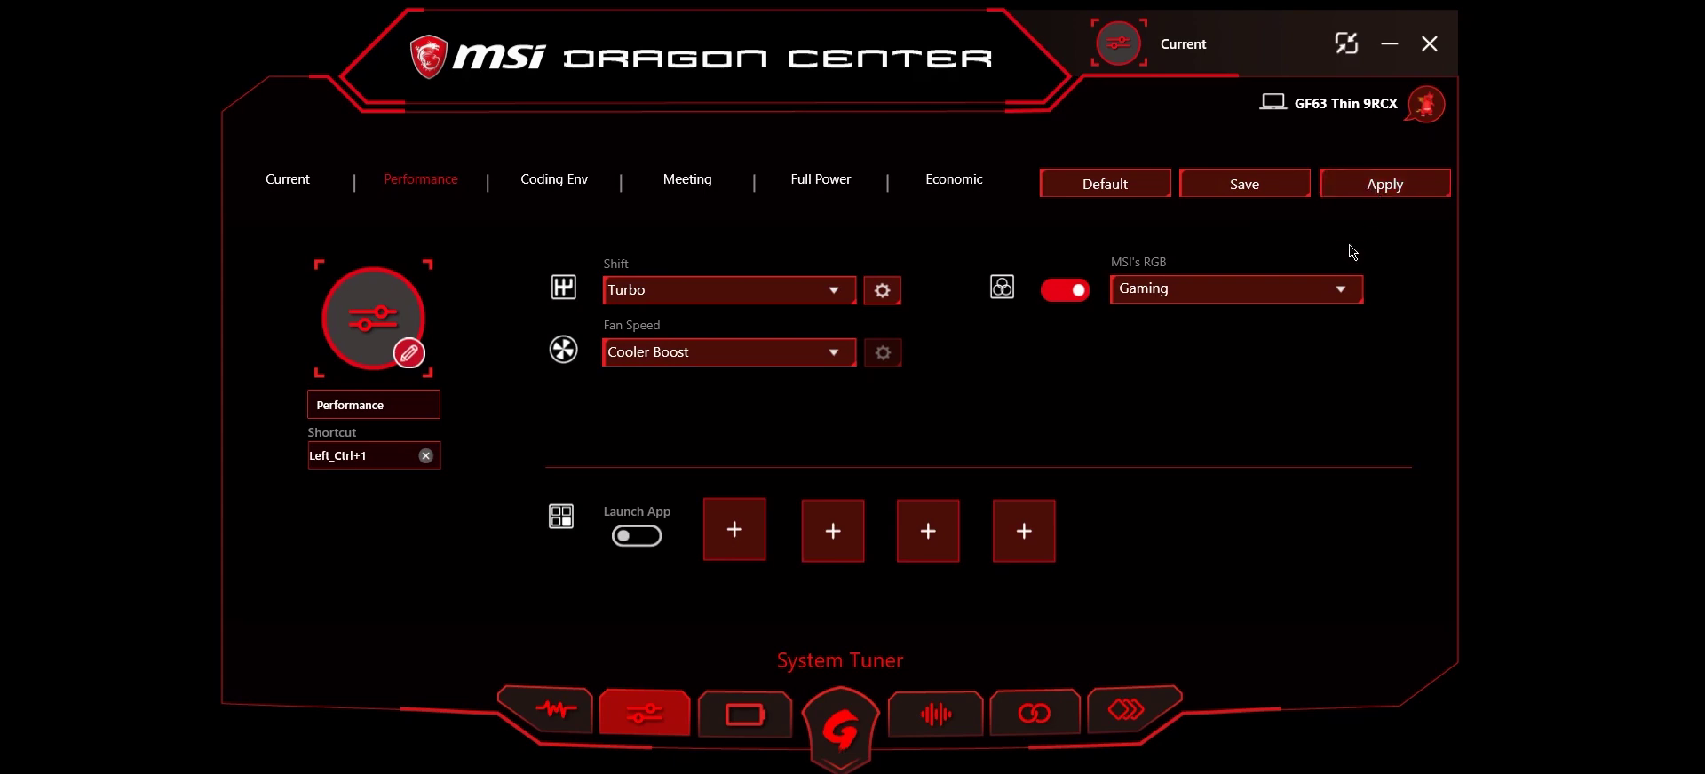
click(591, 190)
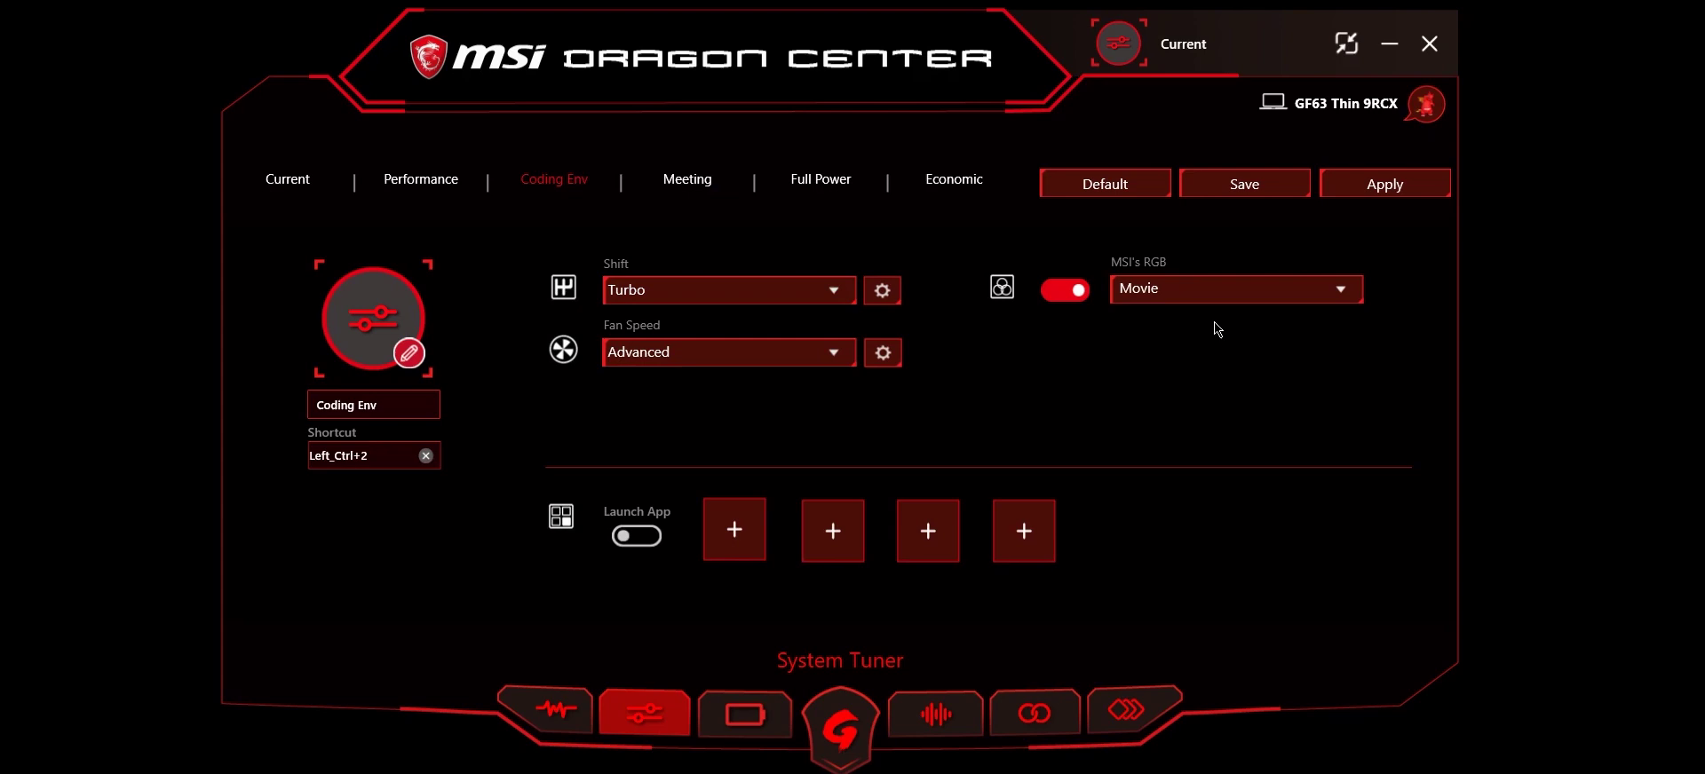
click(703, 192)
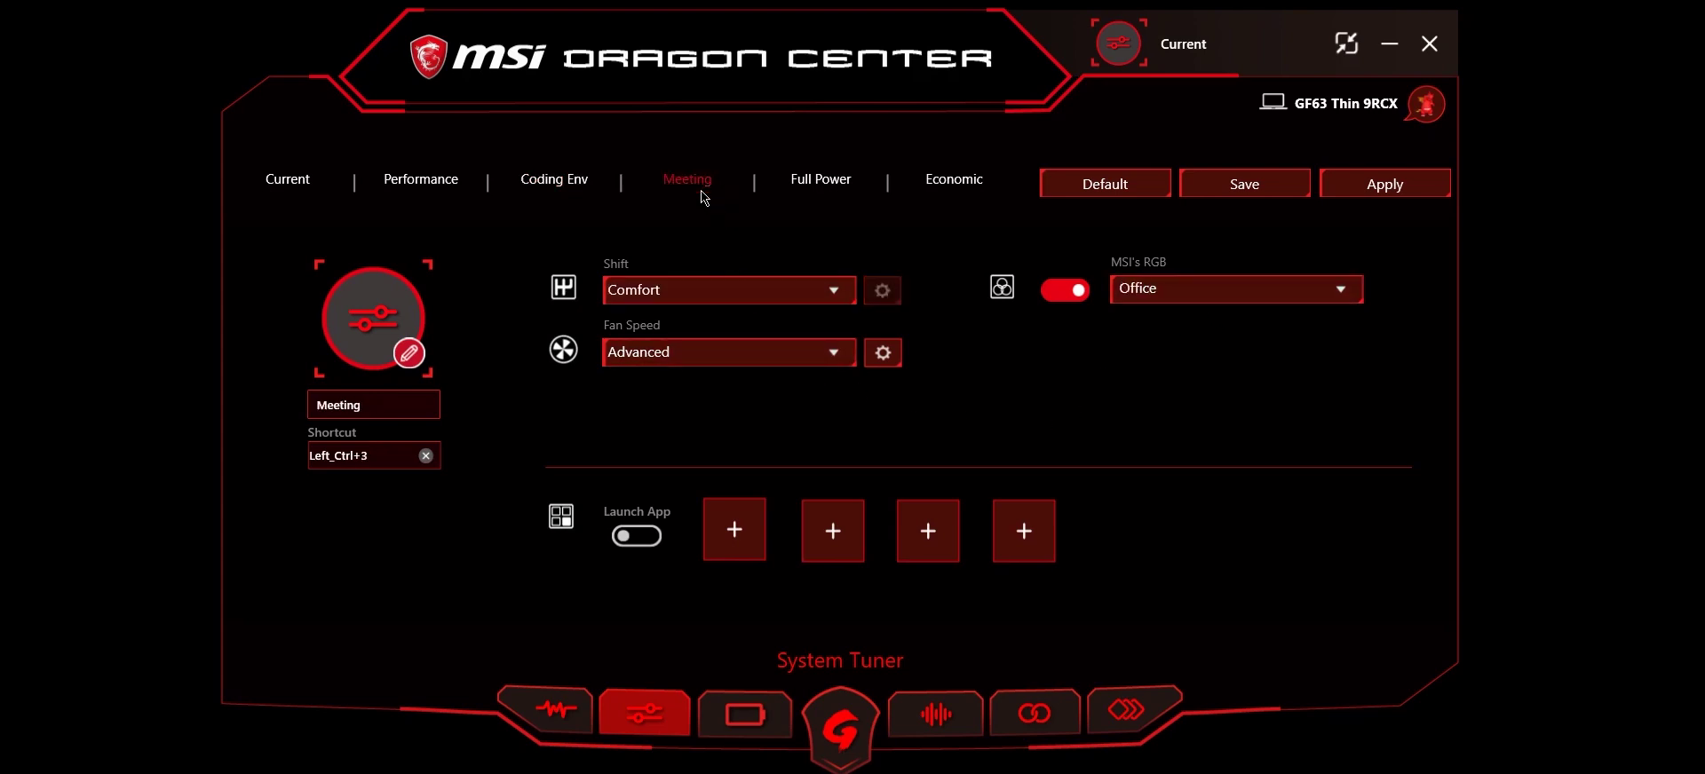
Examine the Full Power profile's Turbo Mode clock offsets and the Economic profile, and return to the Current profile
click(815, 190)
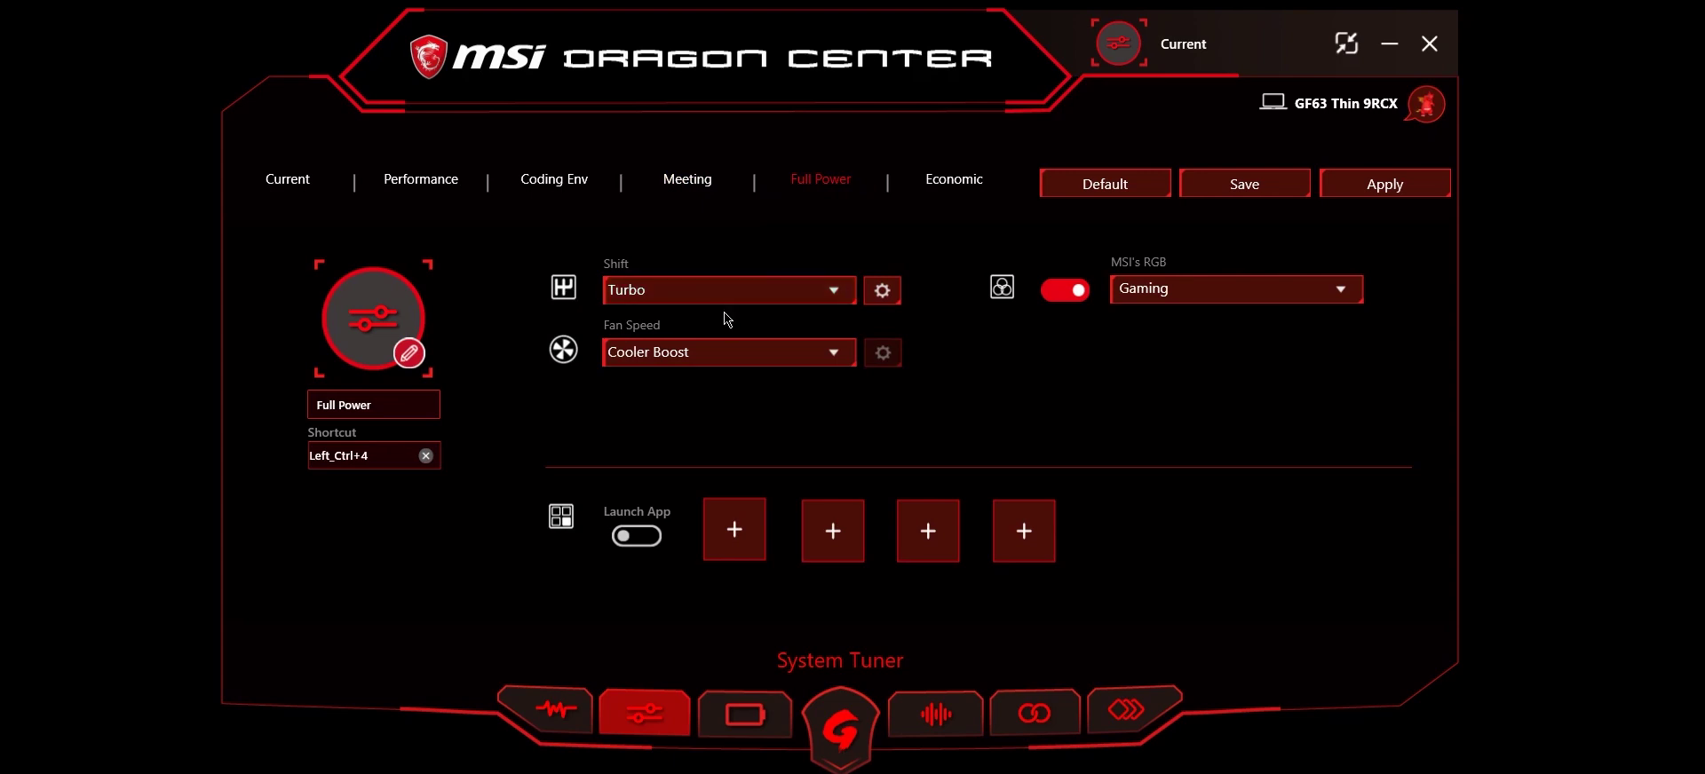
click(884, 292)
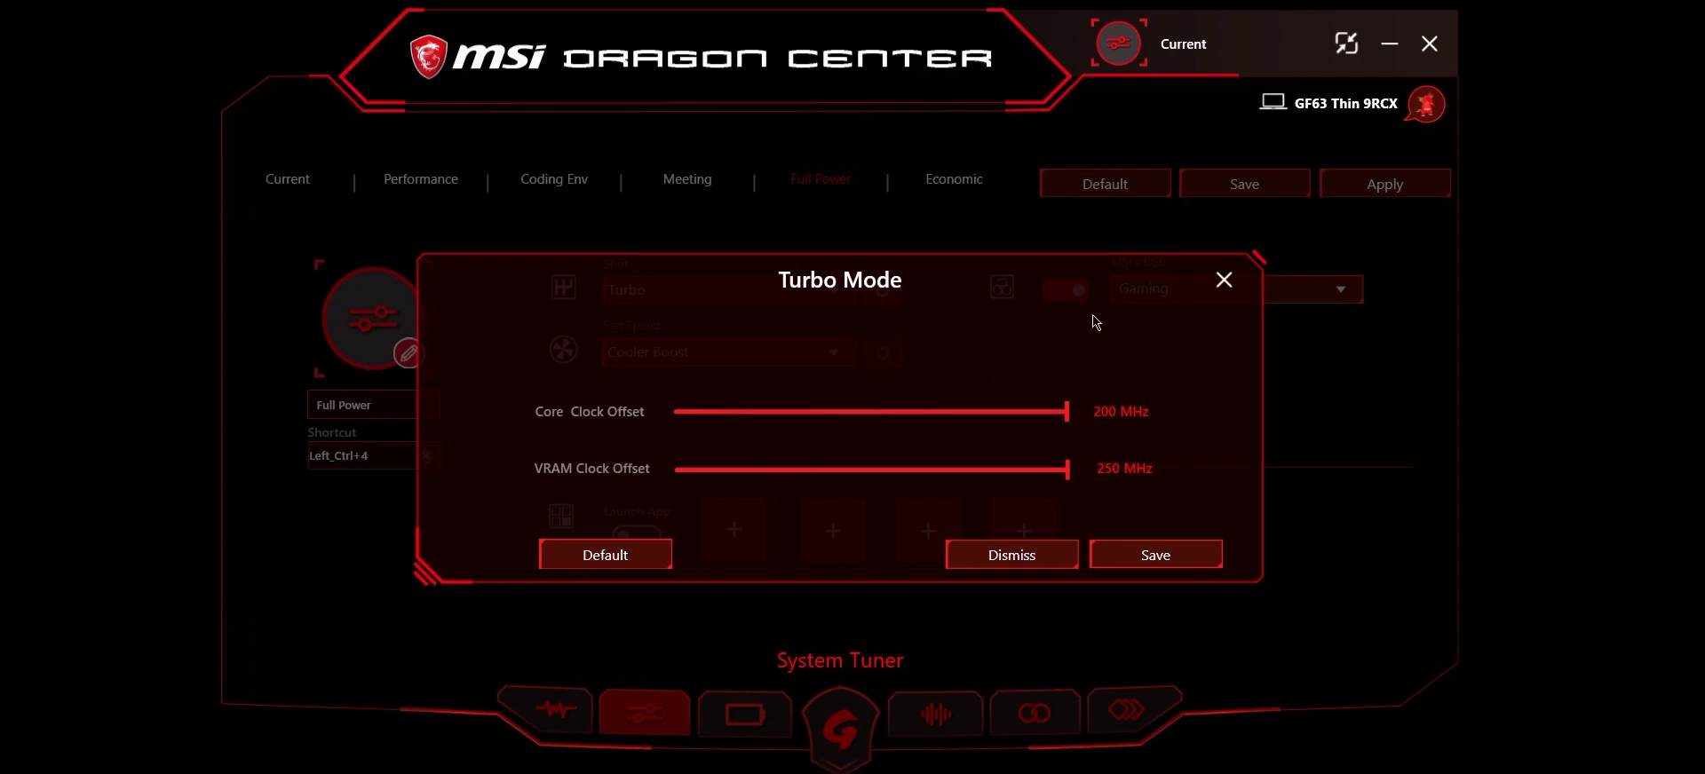
click(1229, 281)
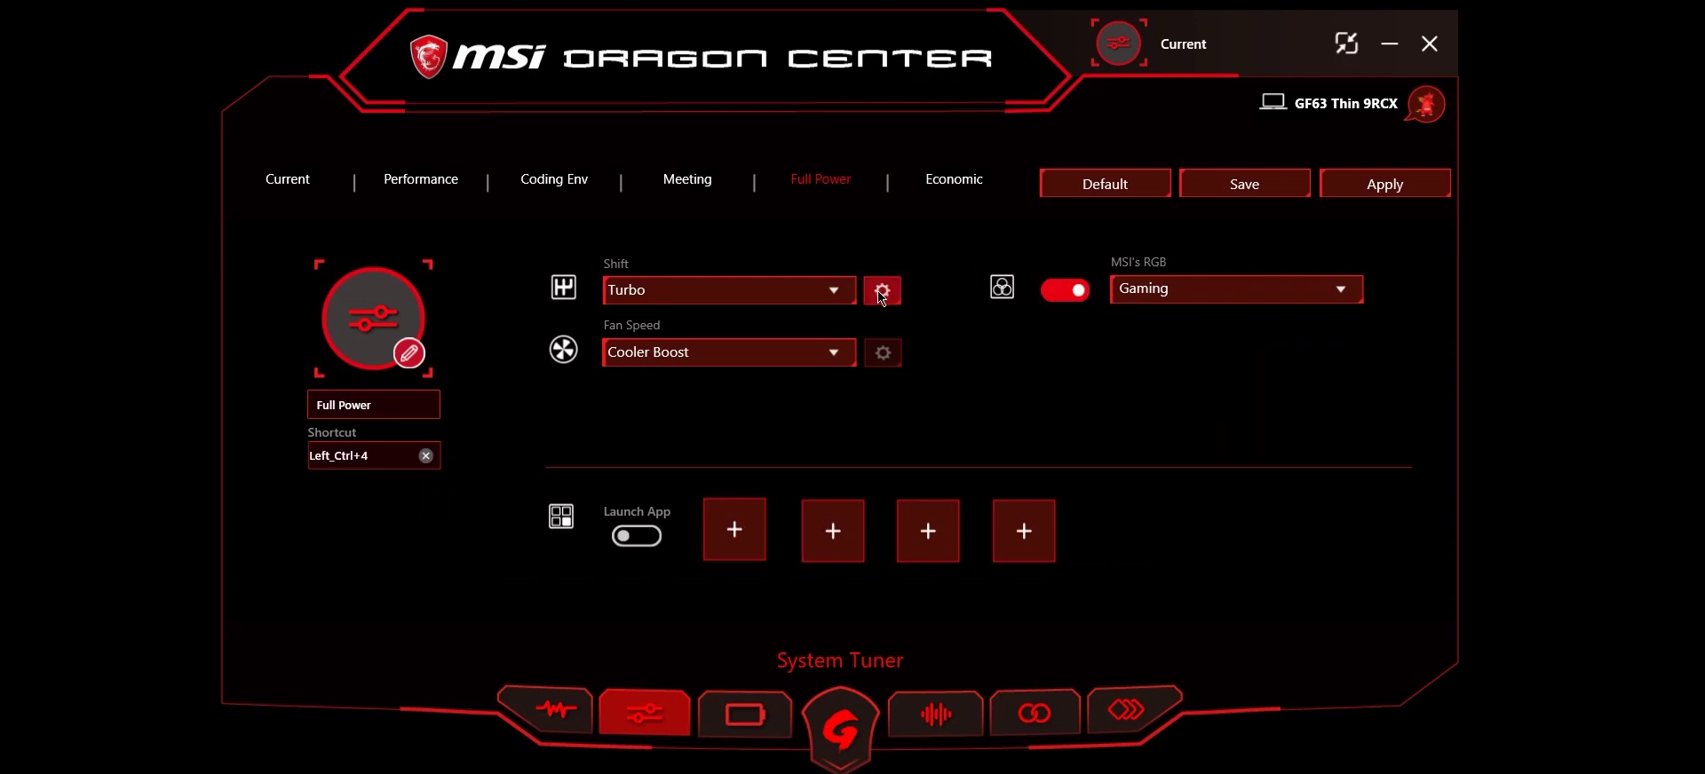
click(976, 189)
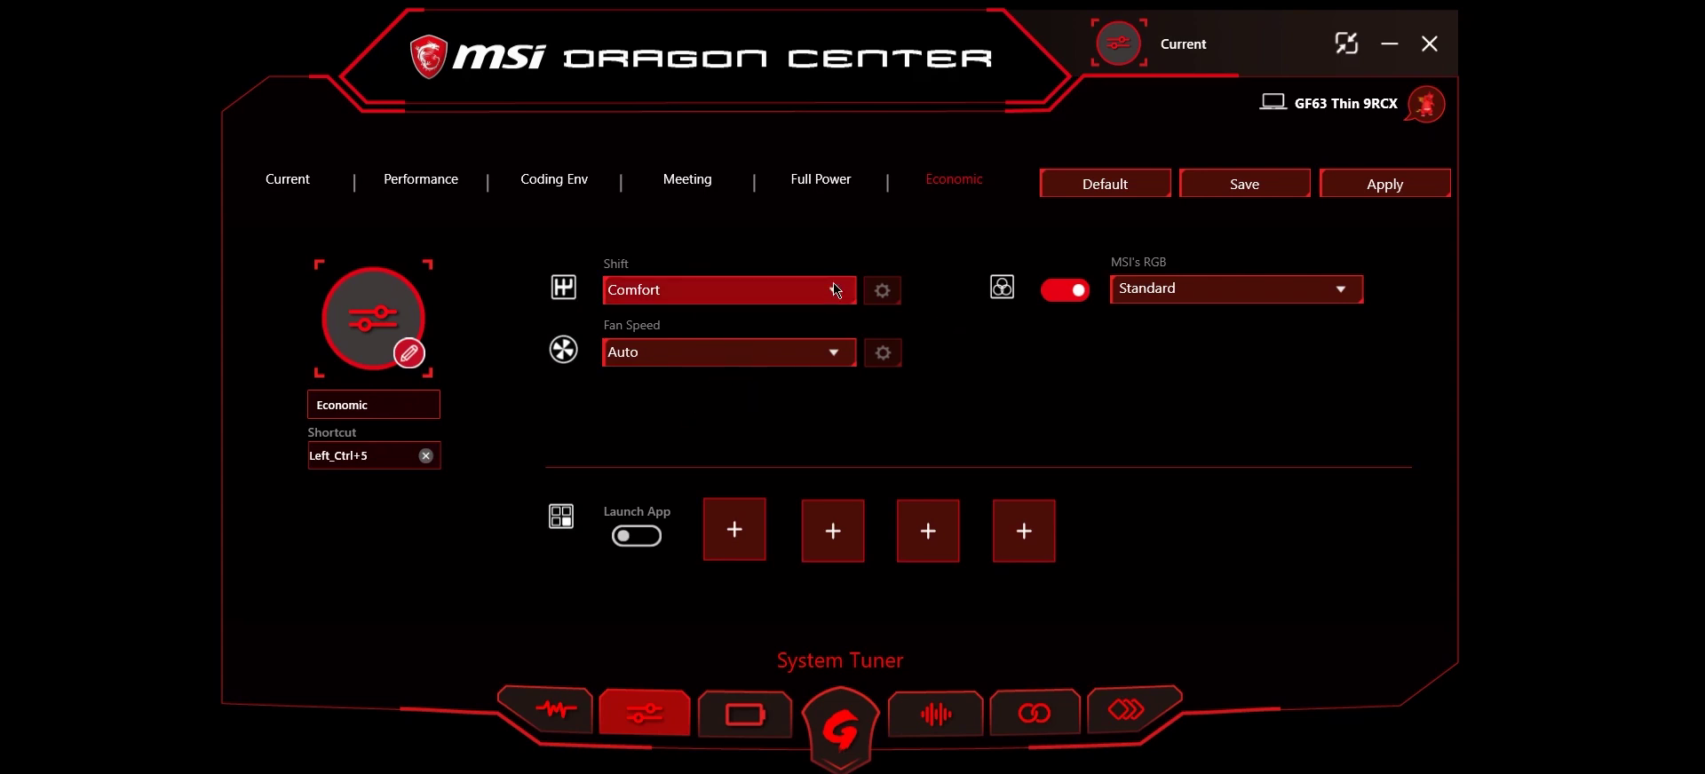
click(324, 178)
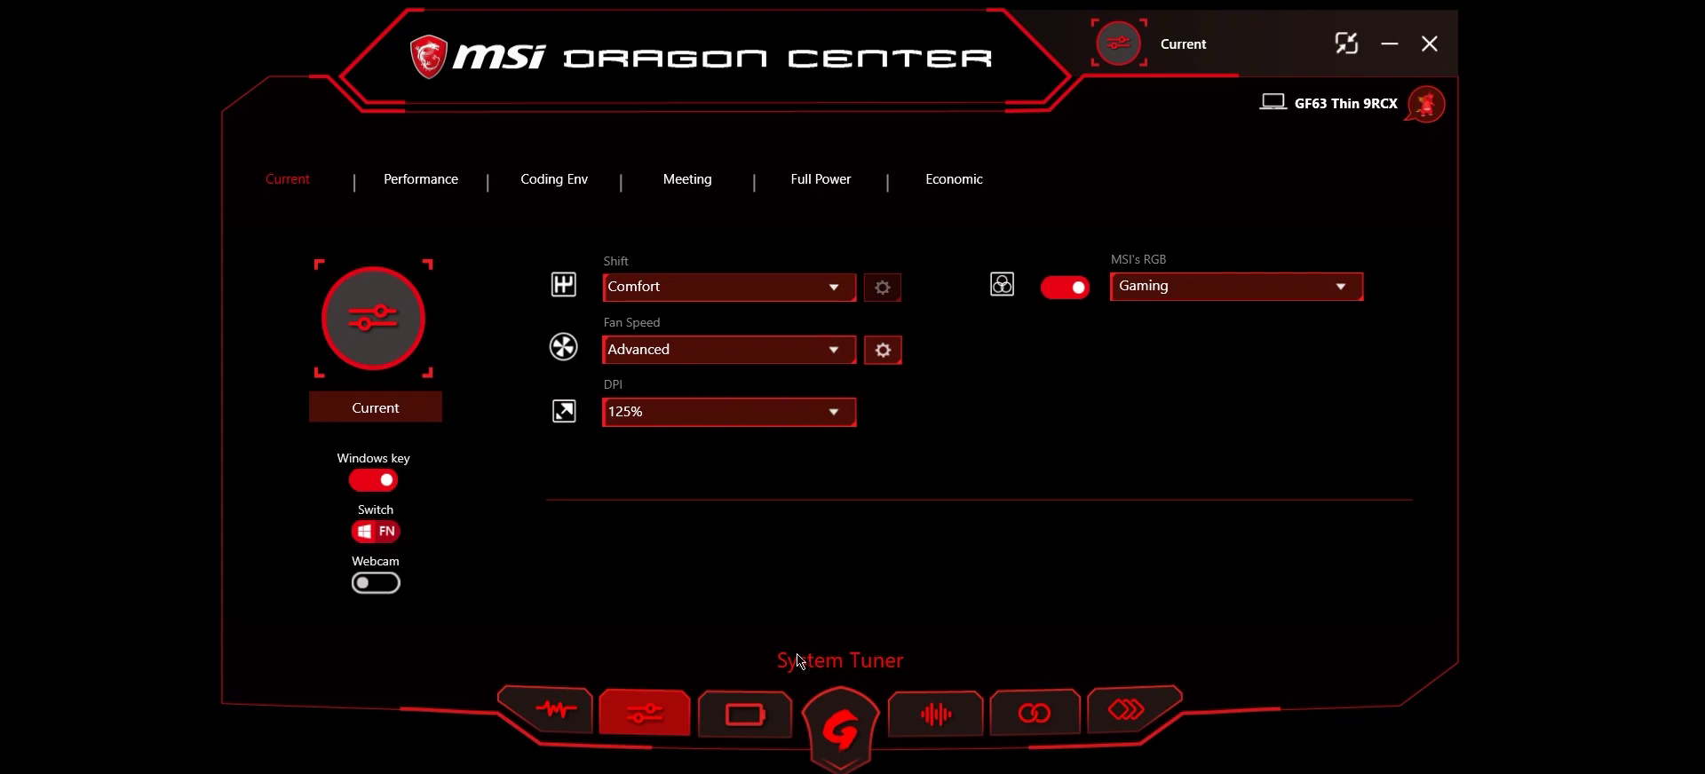
Check the battery health options in Battery Master, and switch Gaming Mode on and back off
click(722, 697)
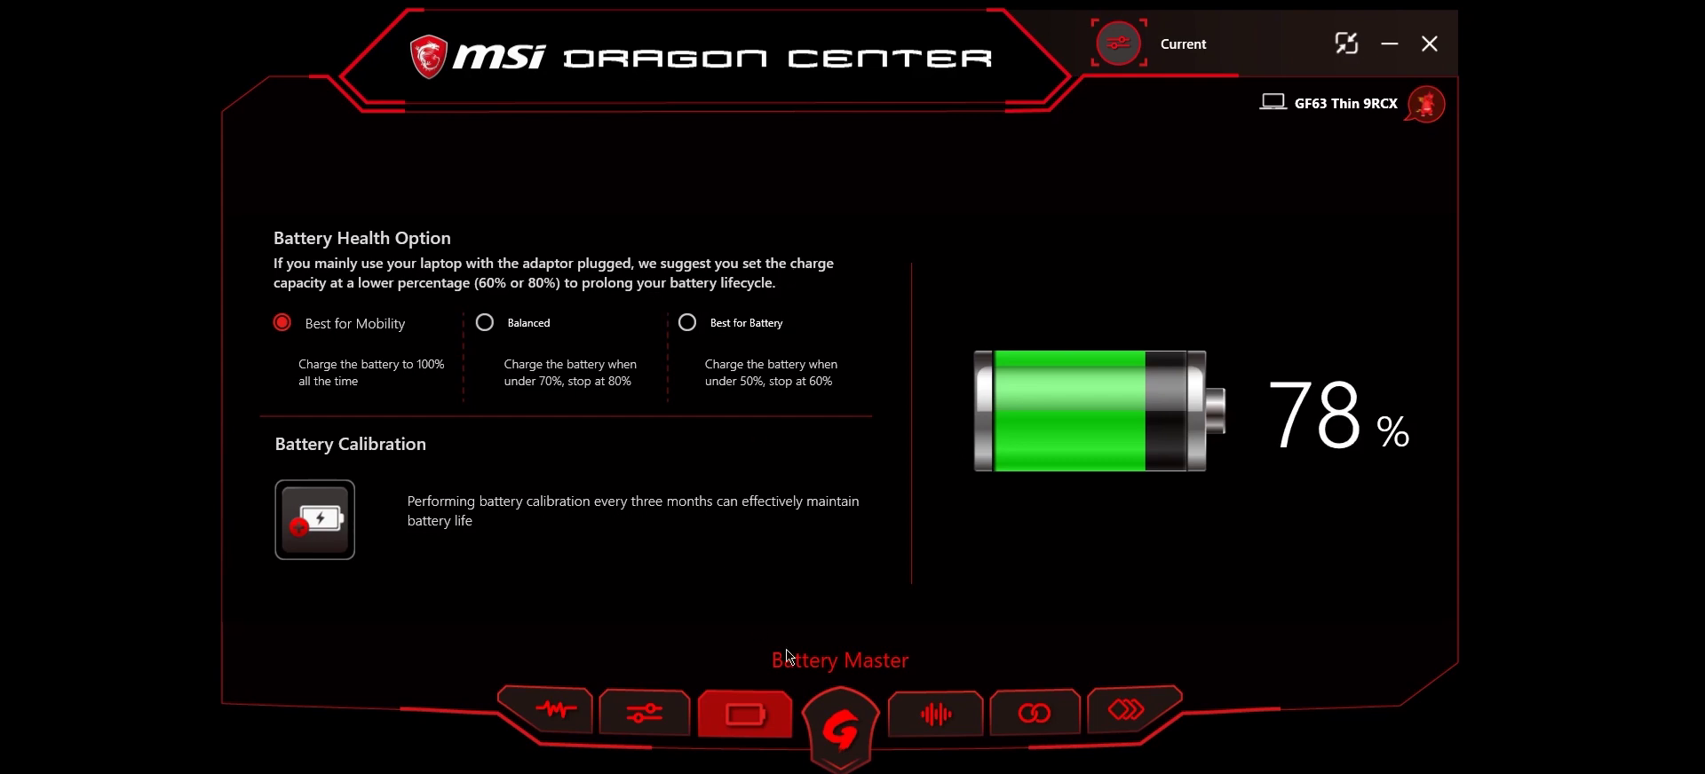
click(836, 715)
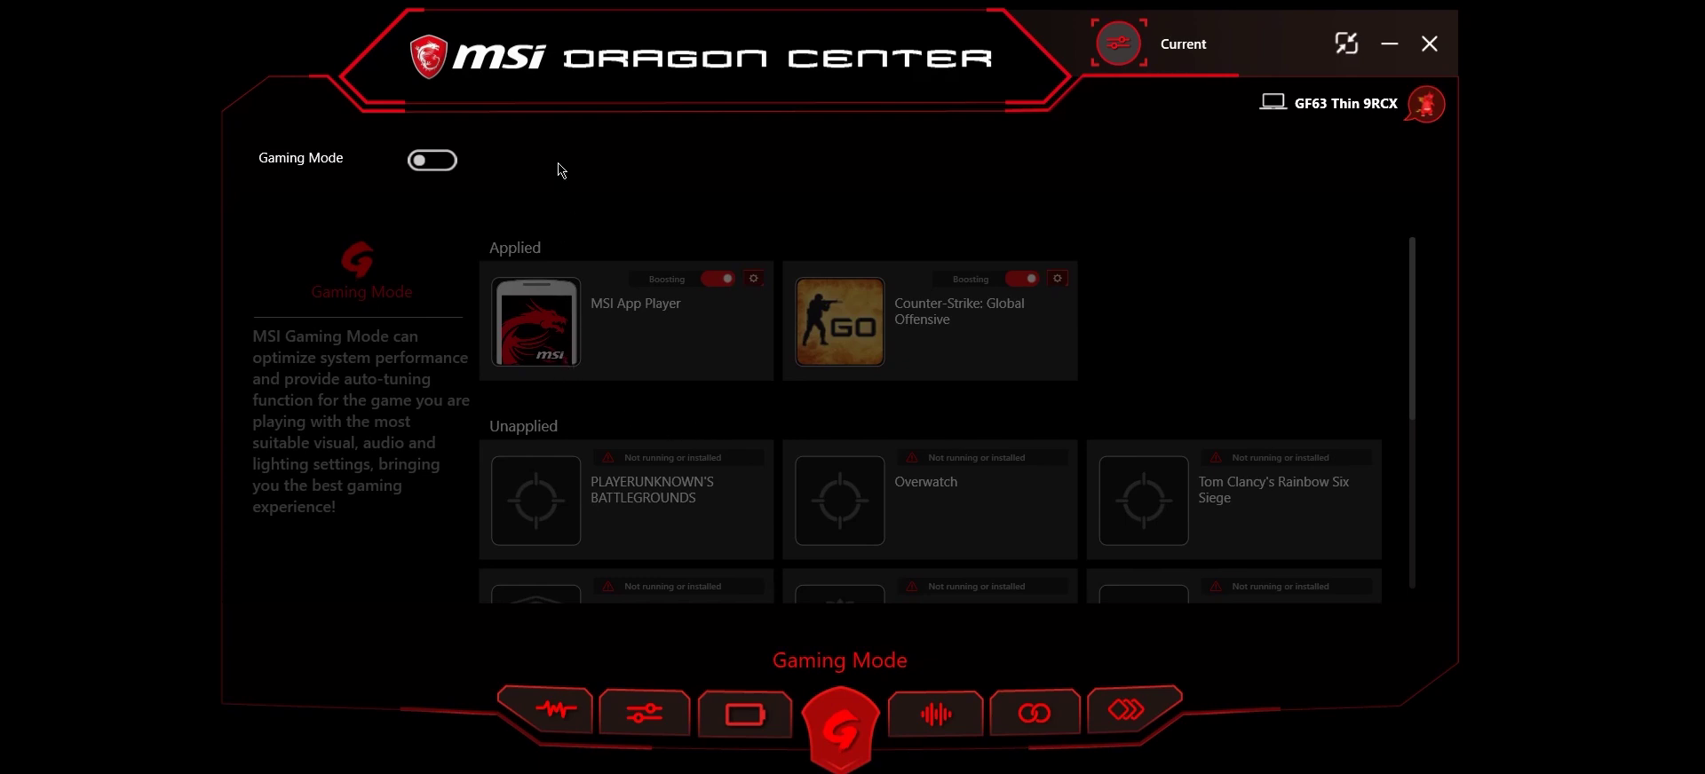
click(434, 162)
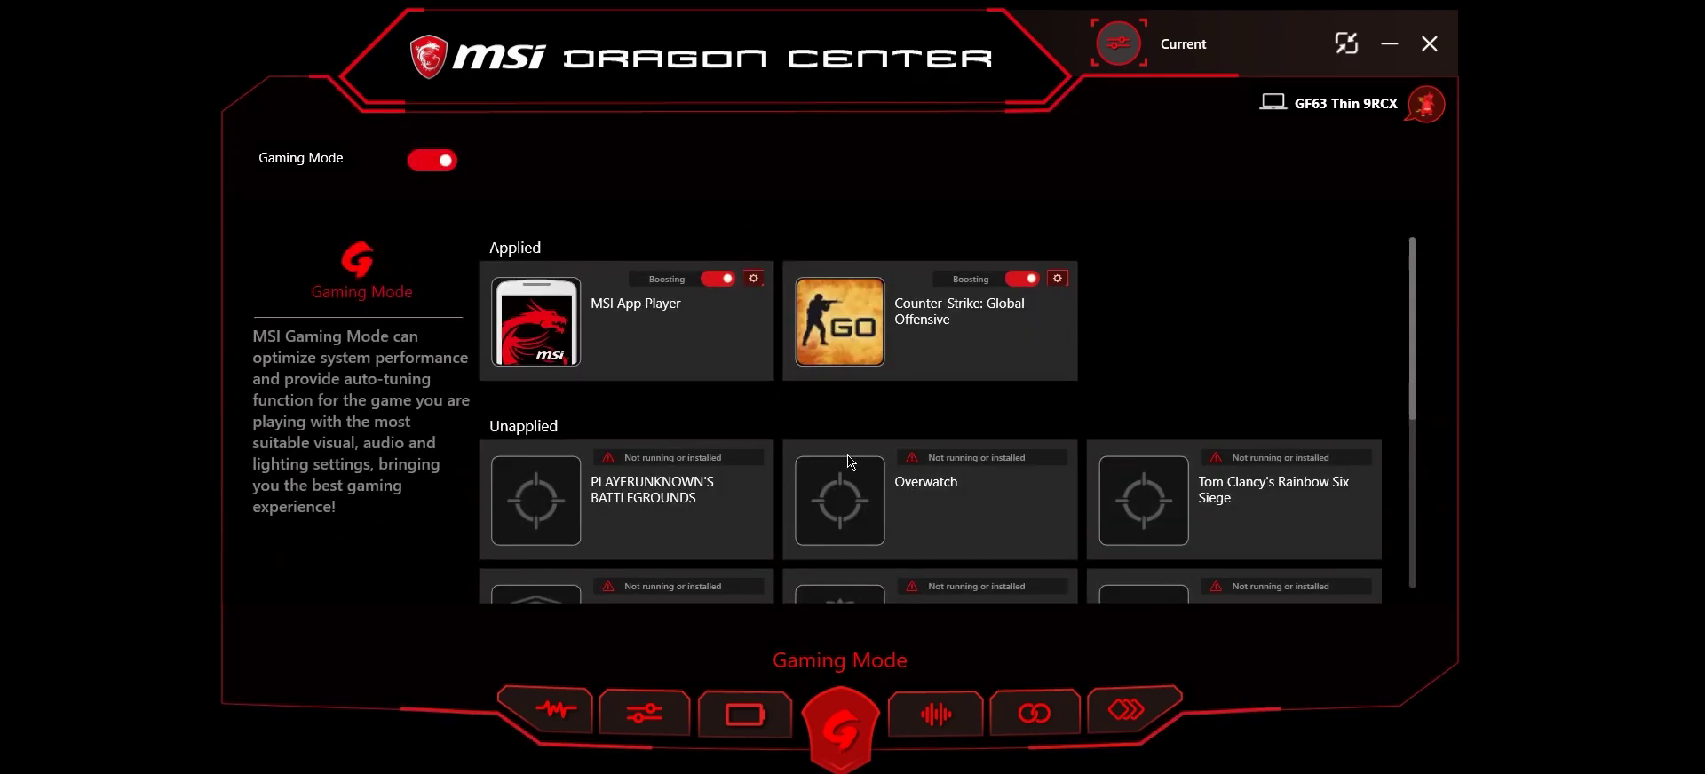
click(429, 167)
In Voice Wizard, enable VoiceBoost, set the volume ratio to 54% game and 46% VOIP, and disable VoiceBoost again
click(920, 737)
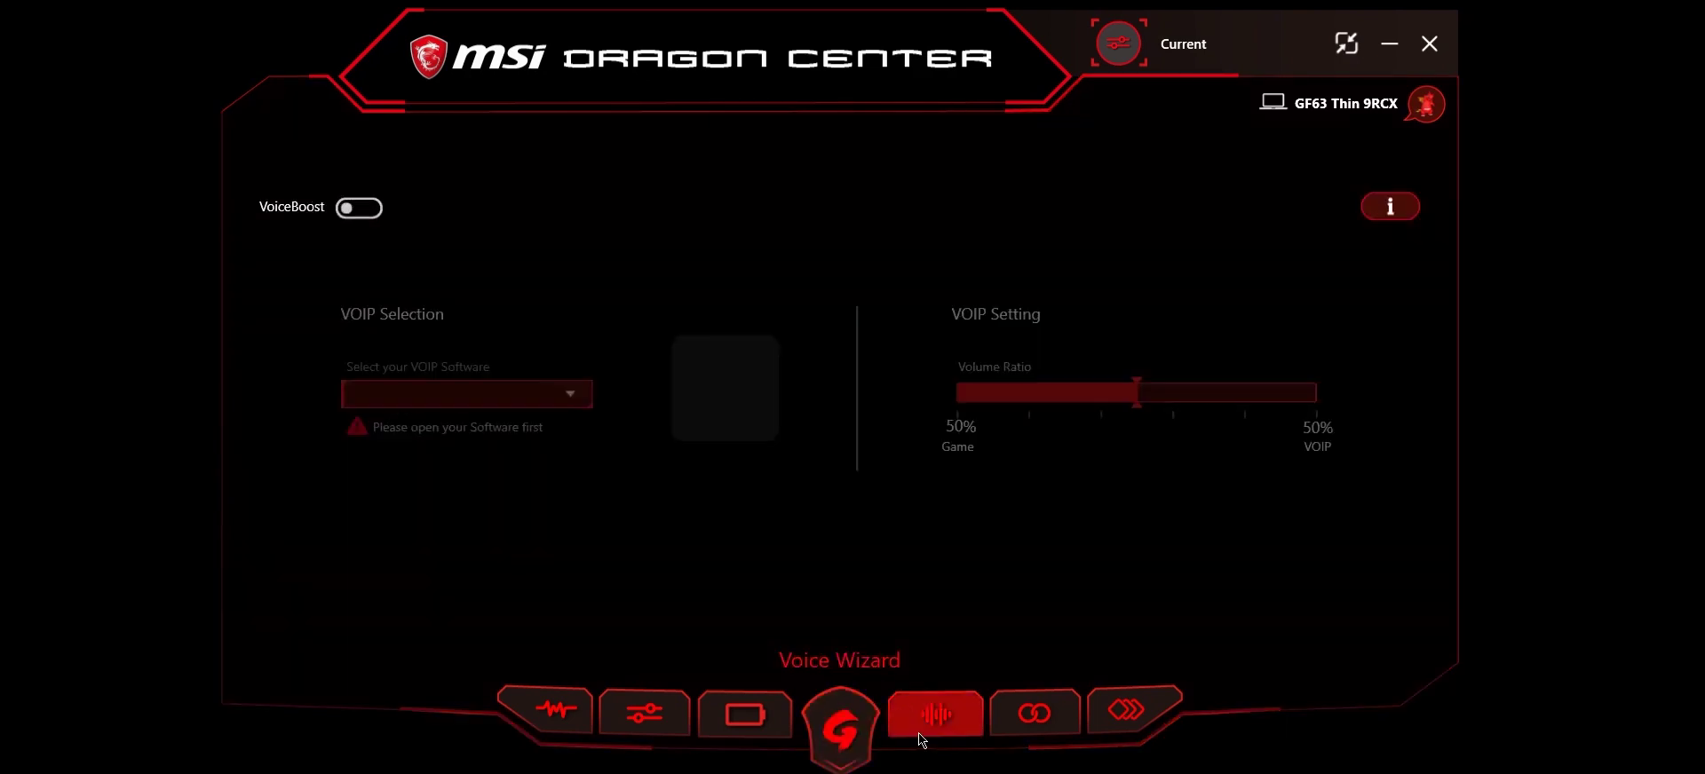
click(375, 209)
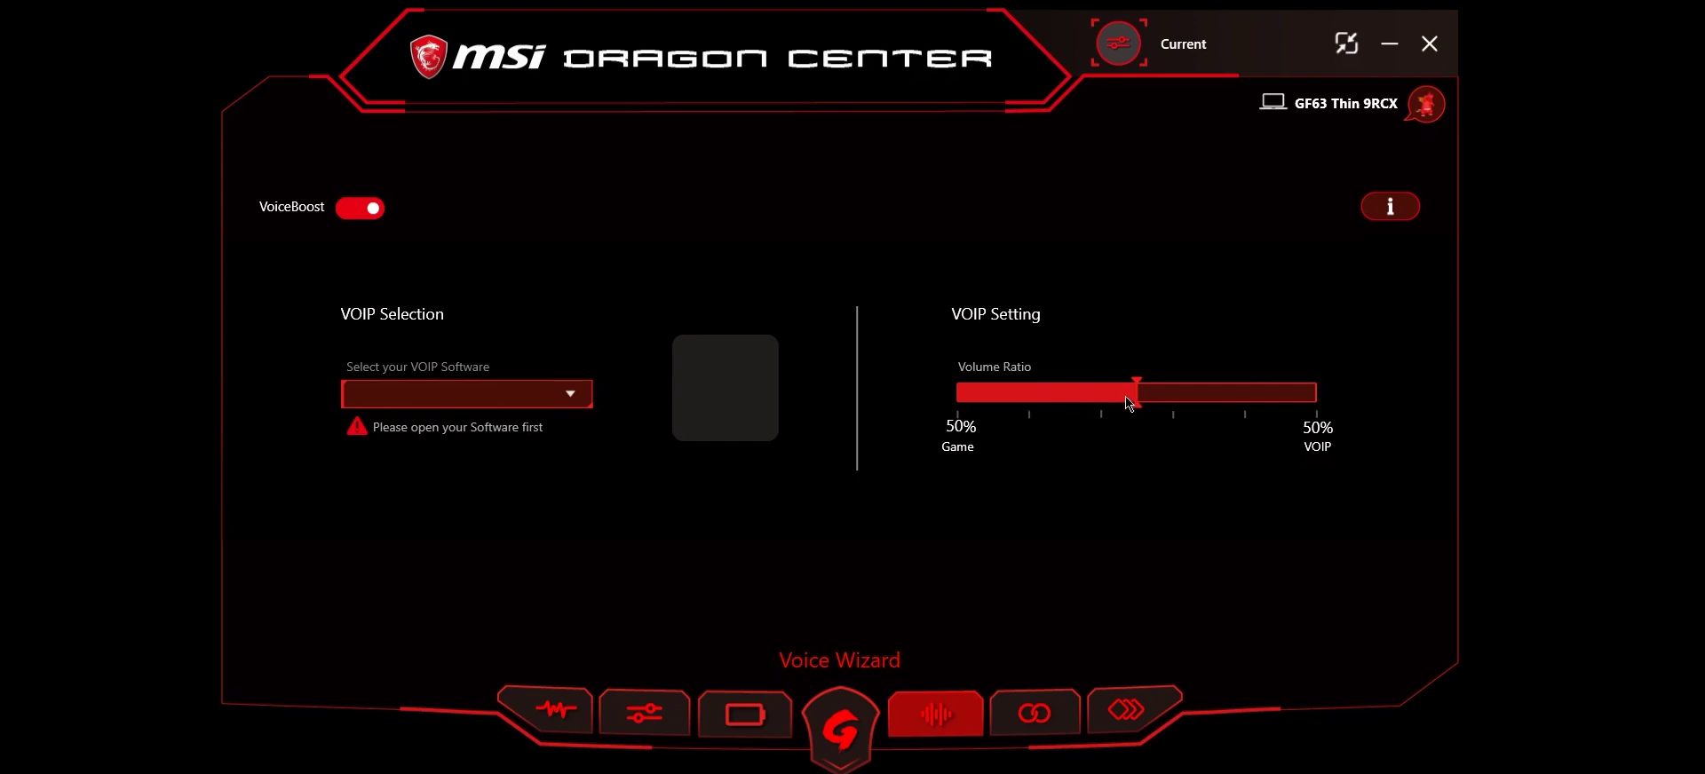
drag(1139, 393, 1249, 449)
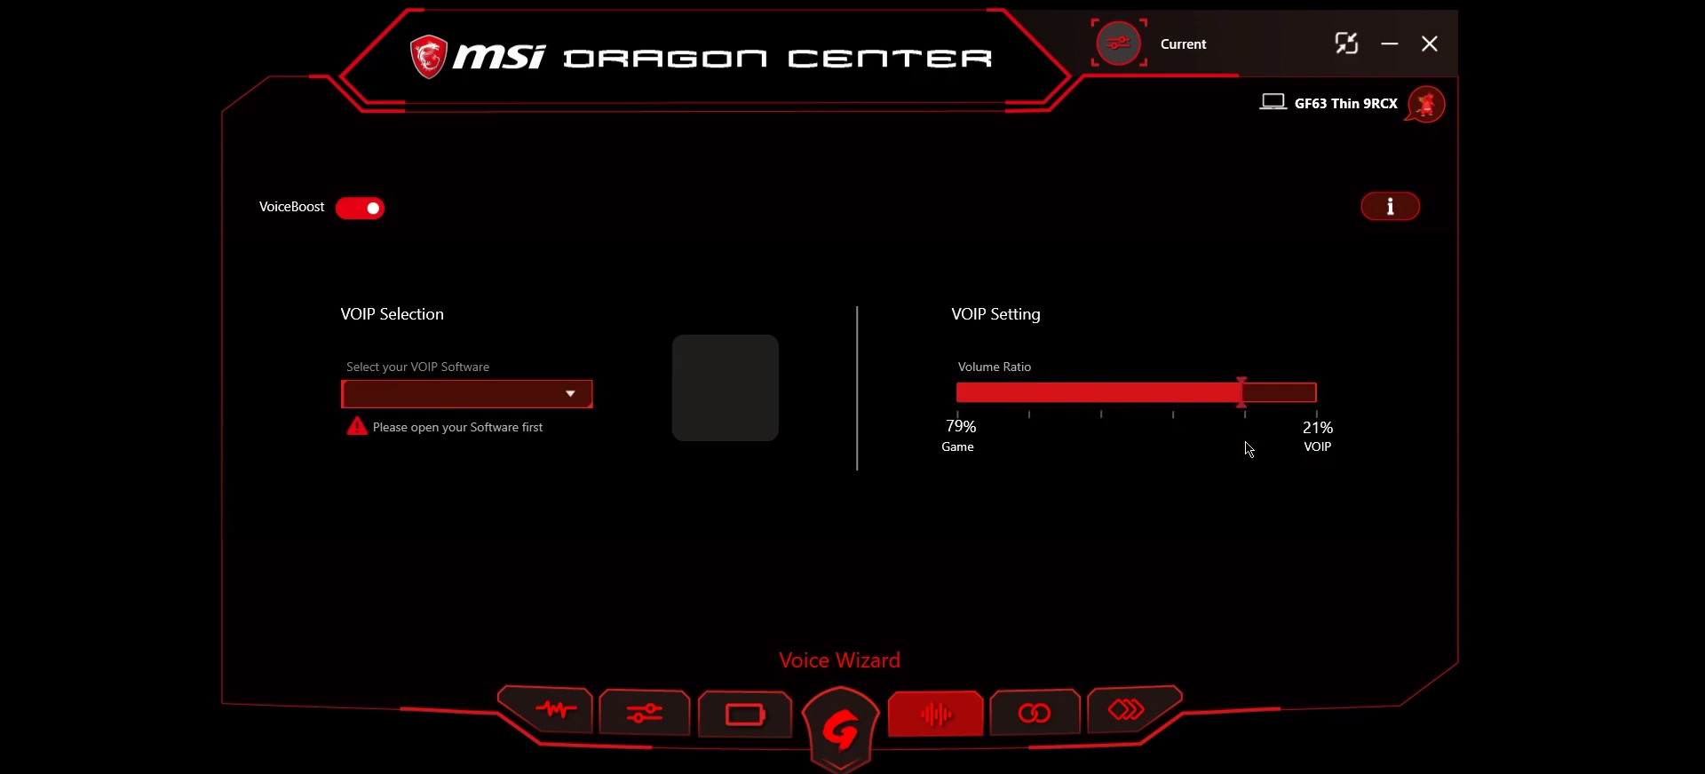
drag(1248, 448, 1153, 443)
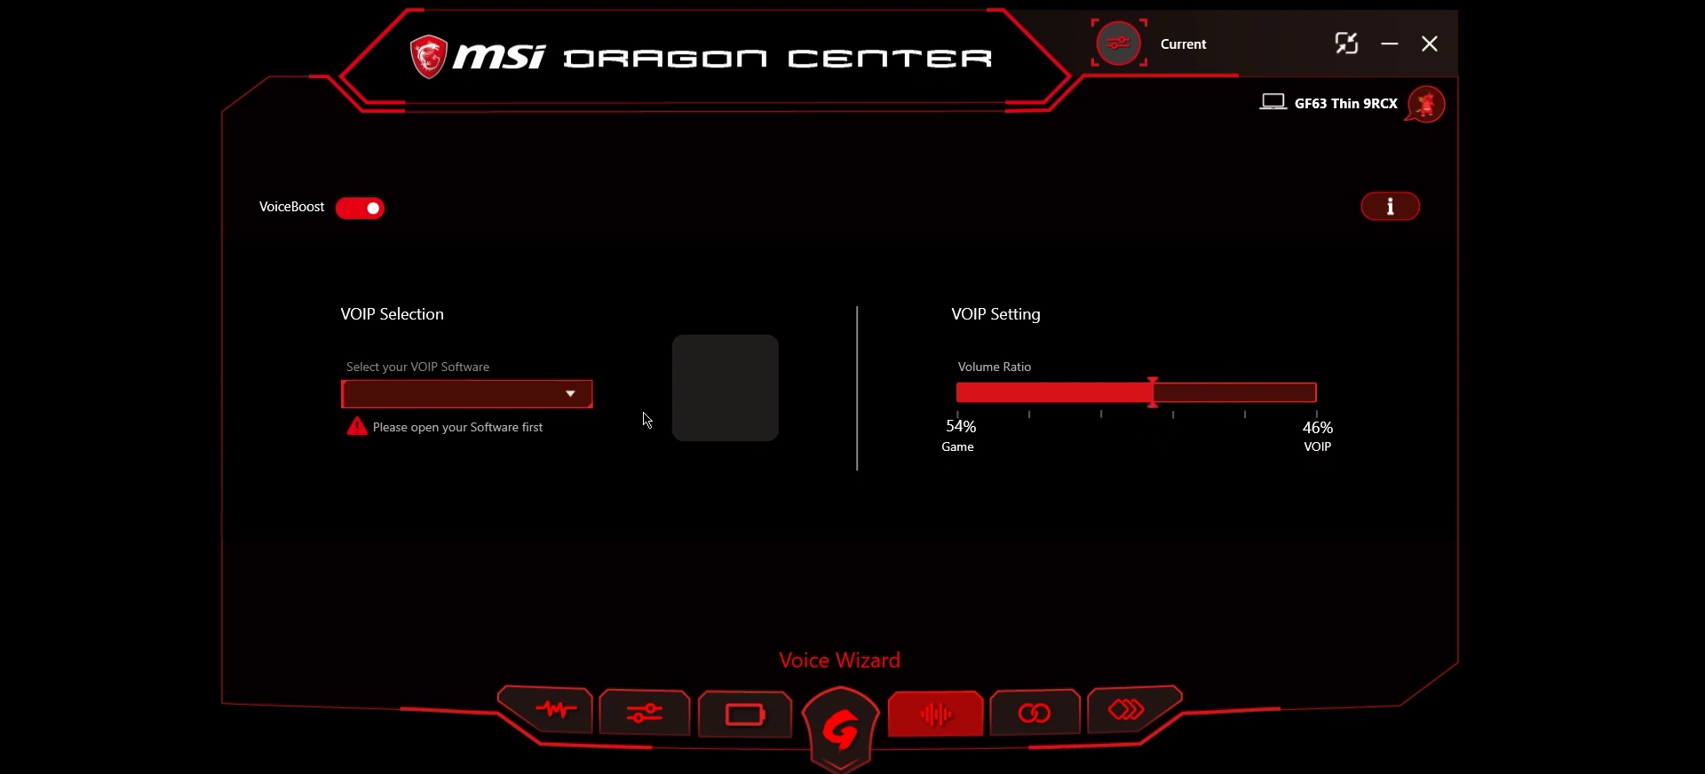
click(374, 209)
Examine the Mobile Center connection options and the utilities offered under Tools & Help
click(1032, 713)
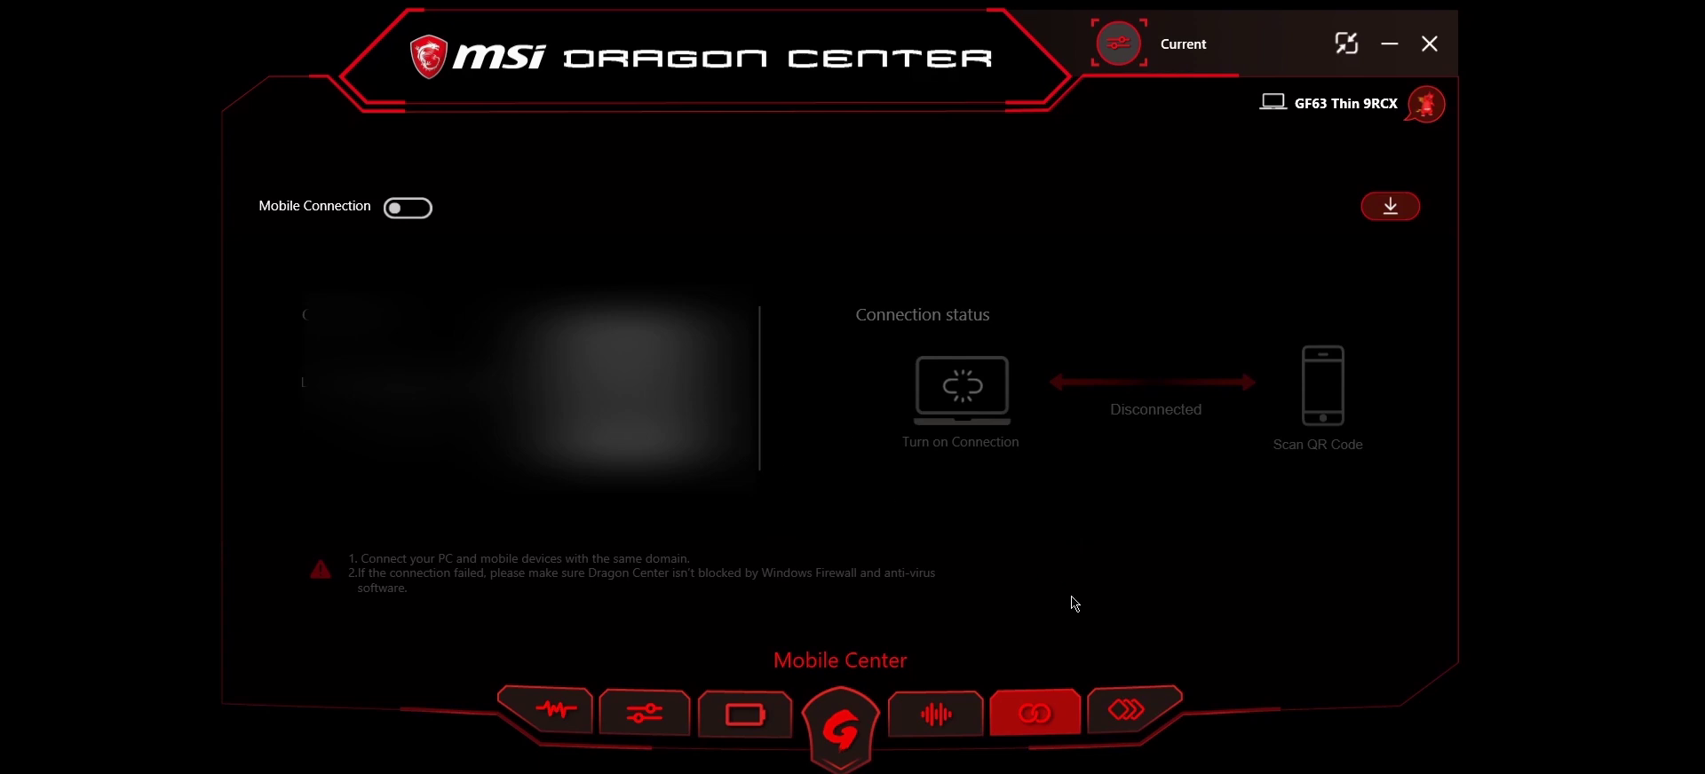
click(1128, 713)
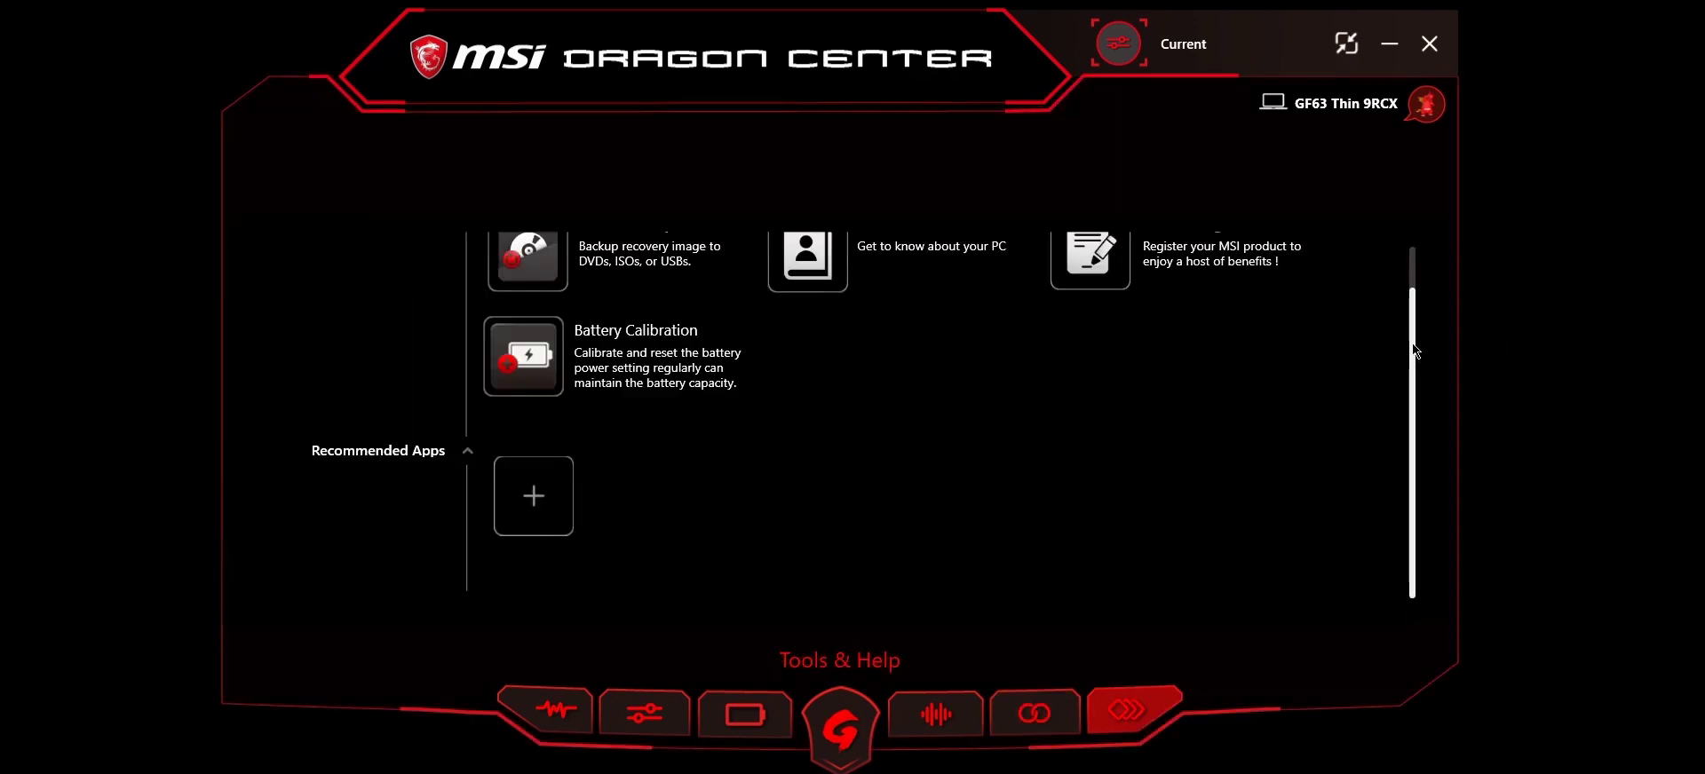
scroll(1412, 352, up, 1)
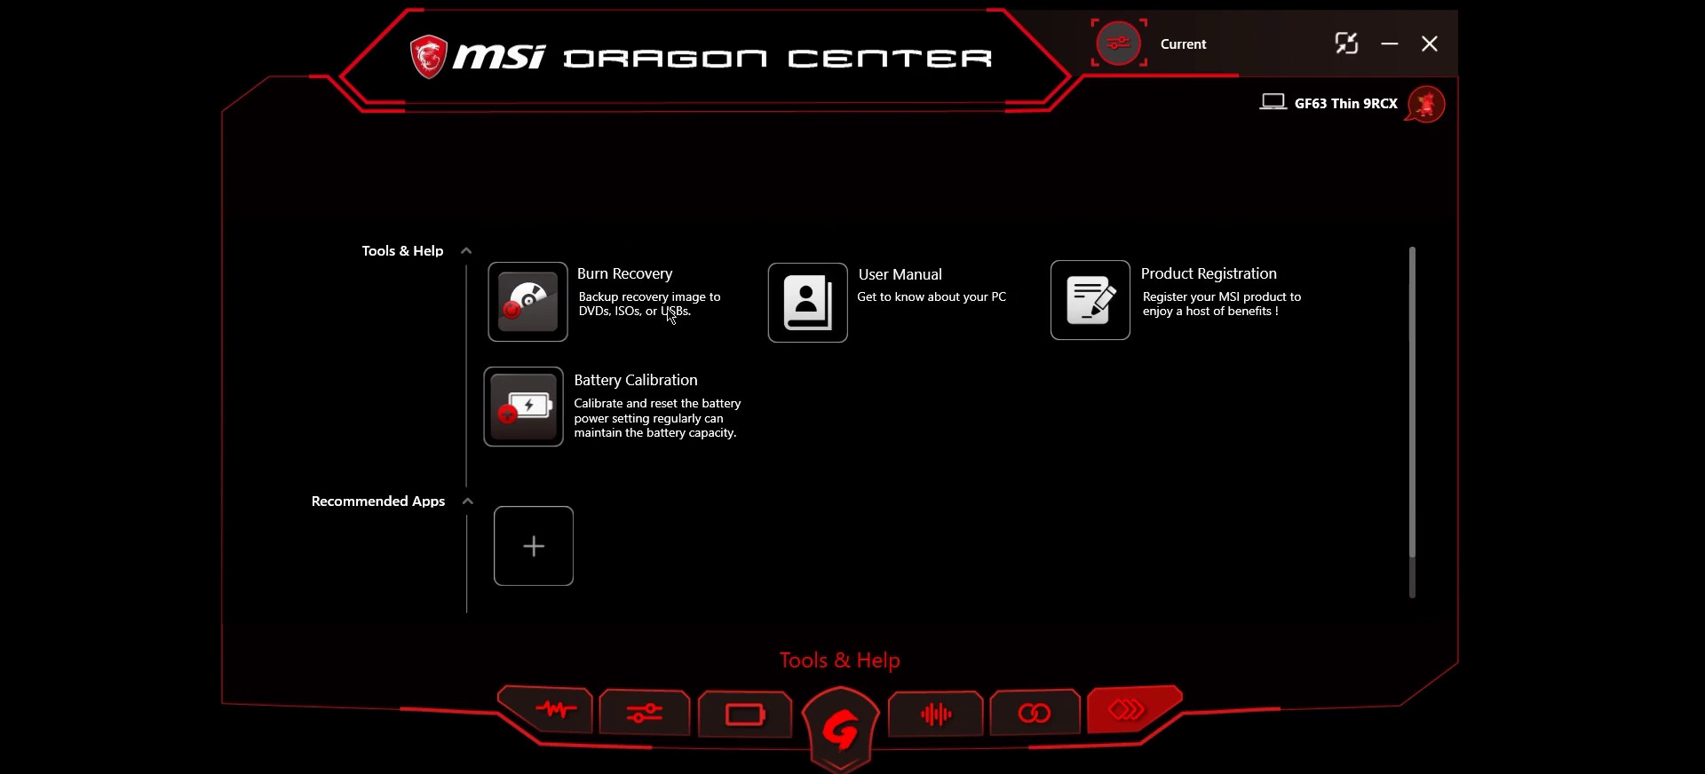